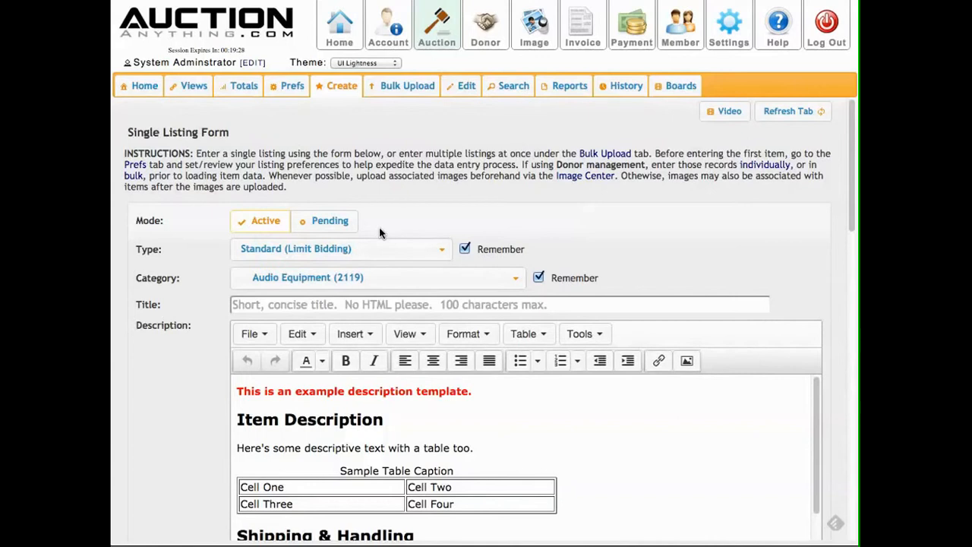
# Set the listing mode to Active and enter the title "Testing the auction system with a new listing"
pyautogui.click(339, 224)
pyautogui.click(272, 222)
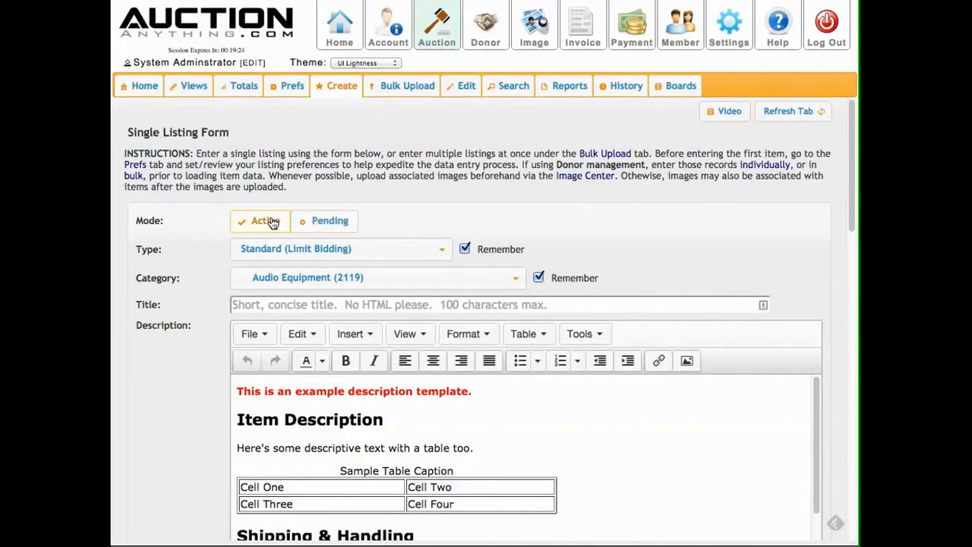
pyautogui.click(418, 282)
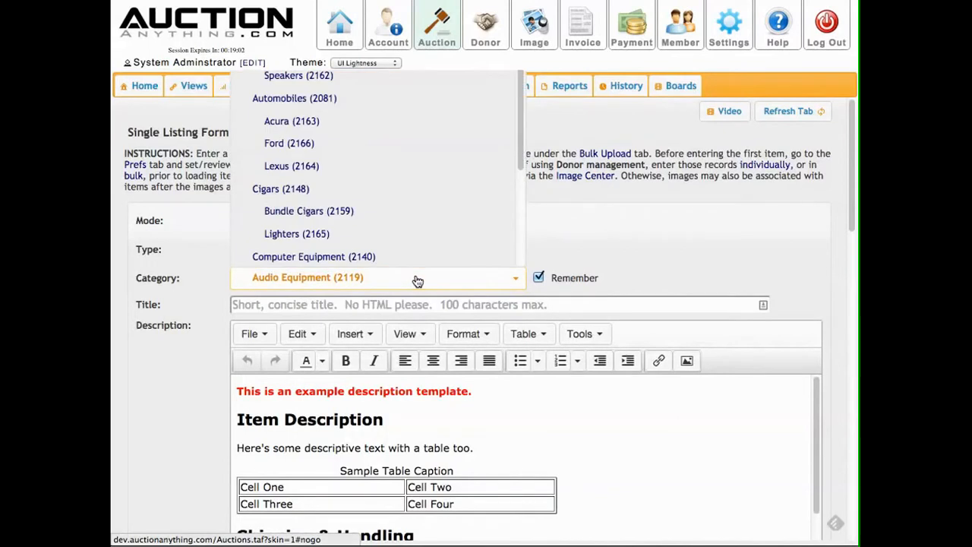
pyautogui.click(408, 304)
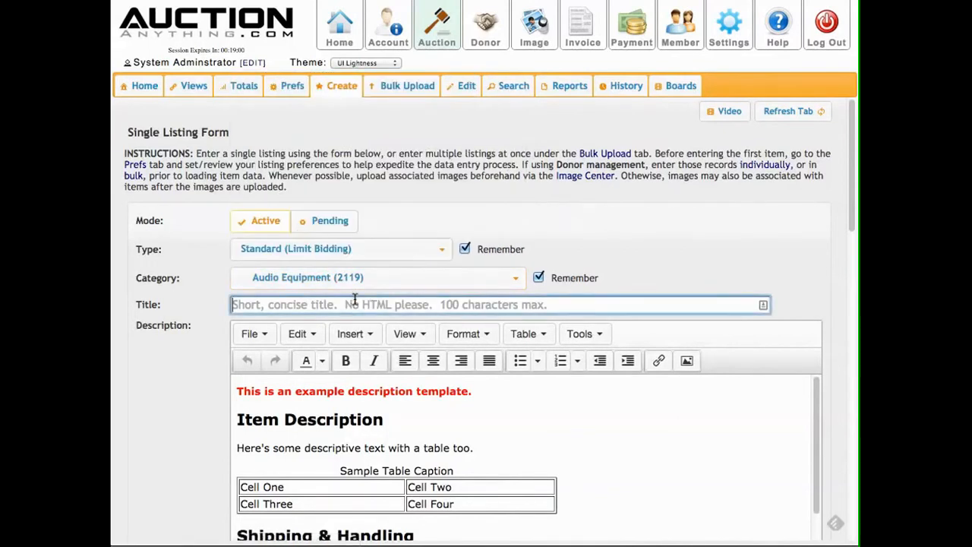
pyautogui.write('Testing')
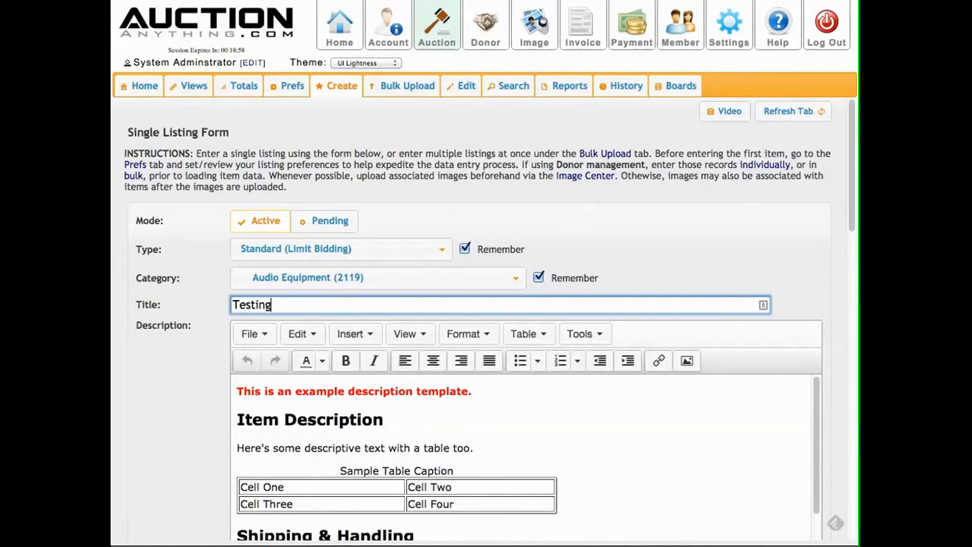
pyautogui.write(' the auction system ')
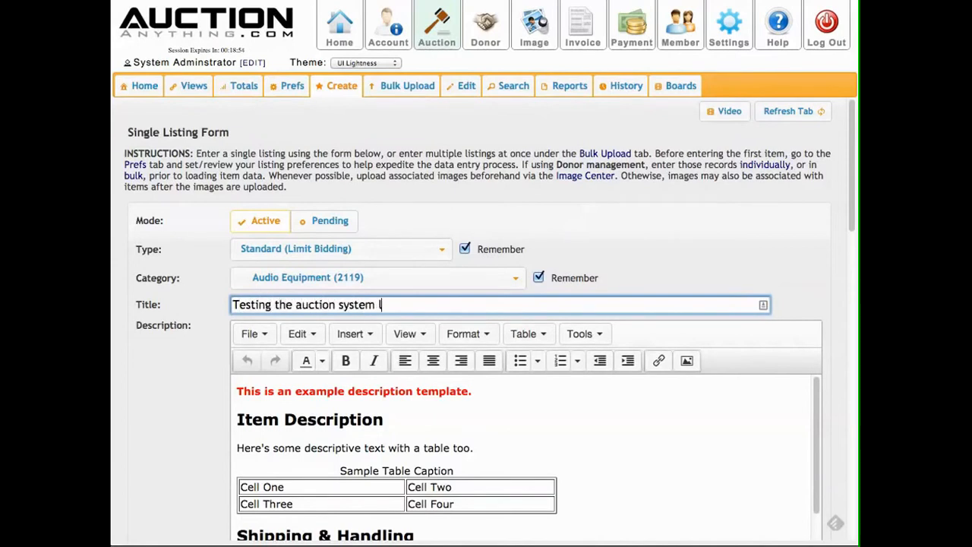
pyautogui.write('with a new listing')
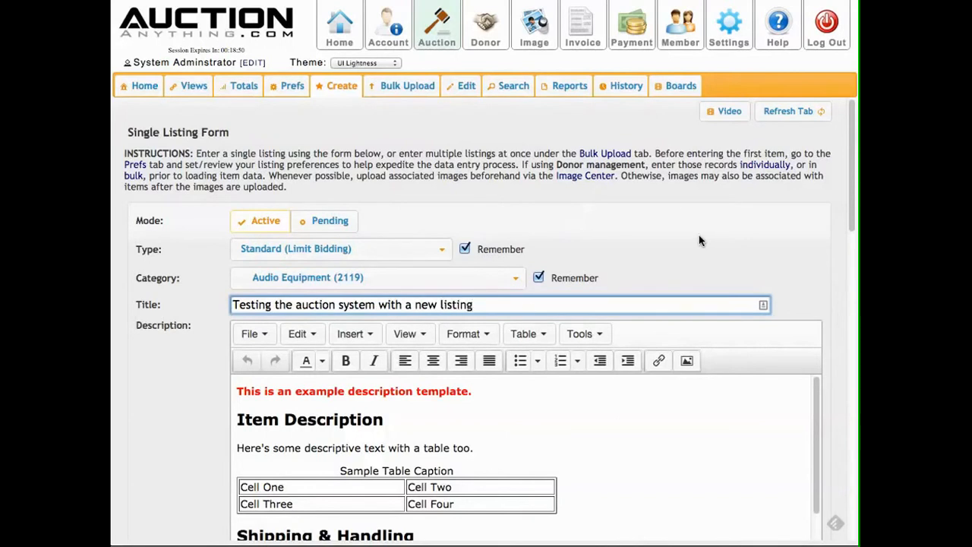
# Add "Put more text here." after the descriptive sentence under the Item Description heading
pyautogui.scroll(-3, 699, 236)
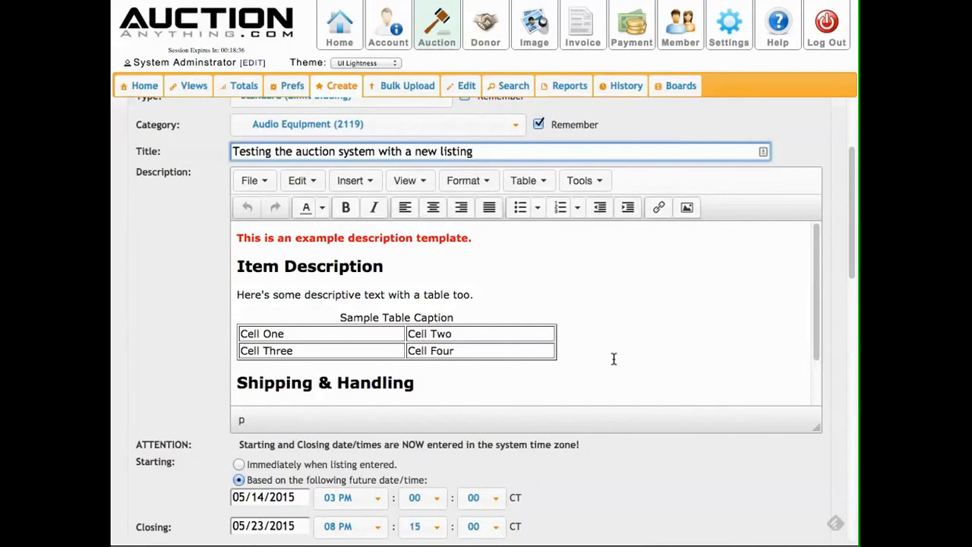
pyautogui.click(501, 295)
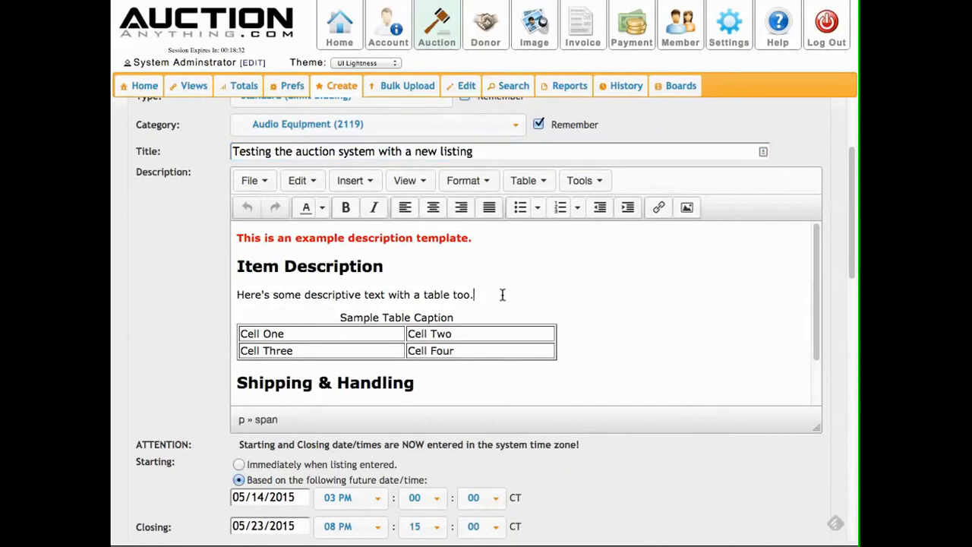
pyautogui.write('Put more te')
pyautogui.write('xt h')
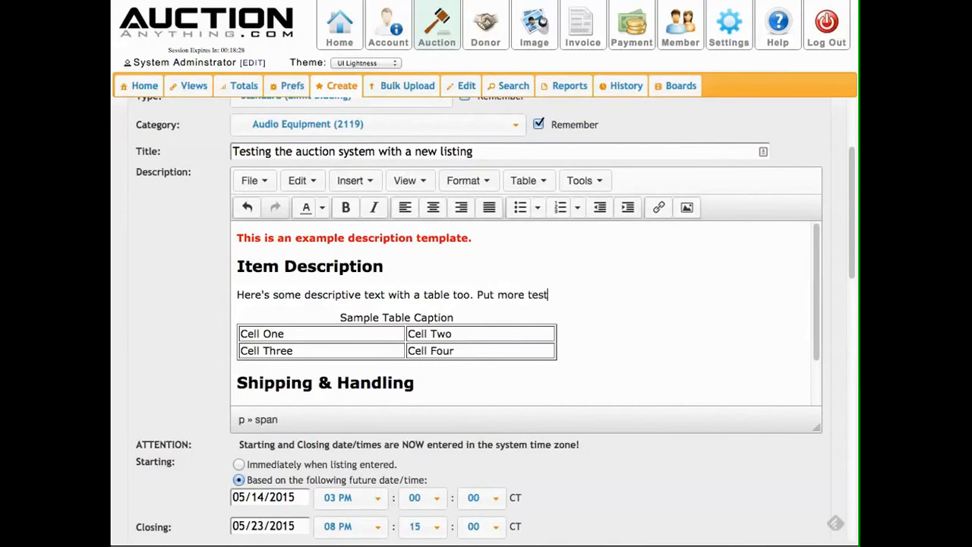
pyautogui.write('ere.')
# Set the listing to start immediately when it is entered
pyautogui.scroll(-5, 524, 298)
pyautogui.scroll(-1, 288, 362)
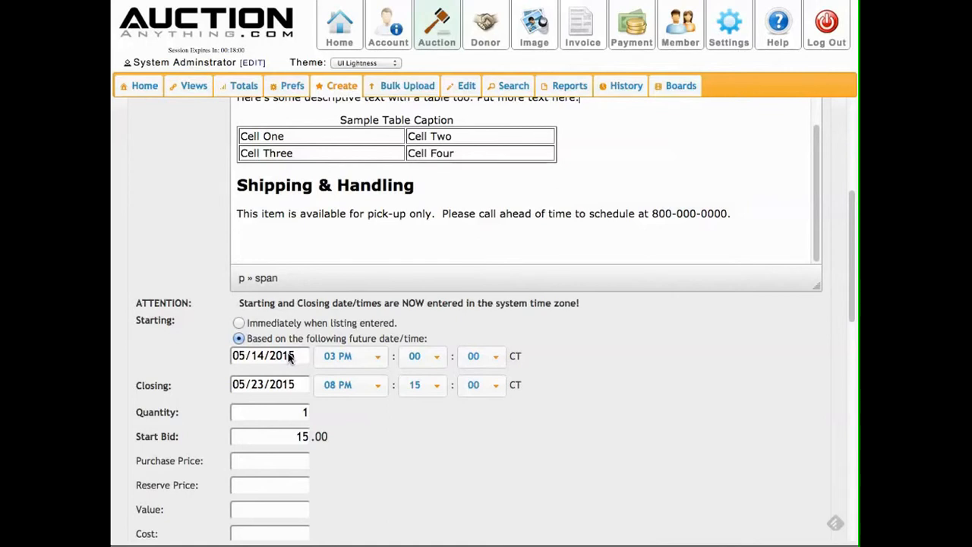
pyautogui.click(291, 322)
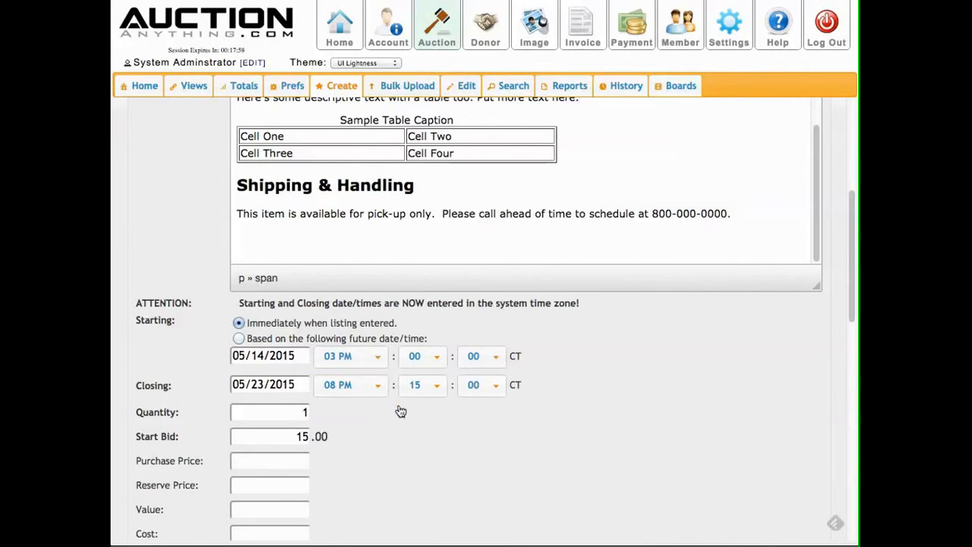
# Enter a quantity of 1 and a purchase price of 35 for the listing
pyautogui.scroll(-5, 537, 430)
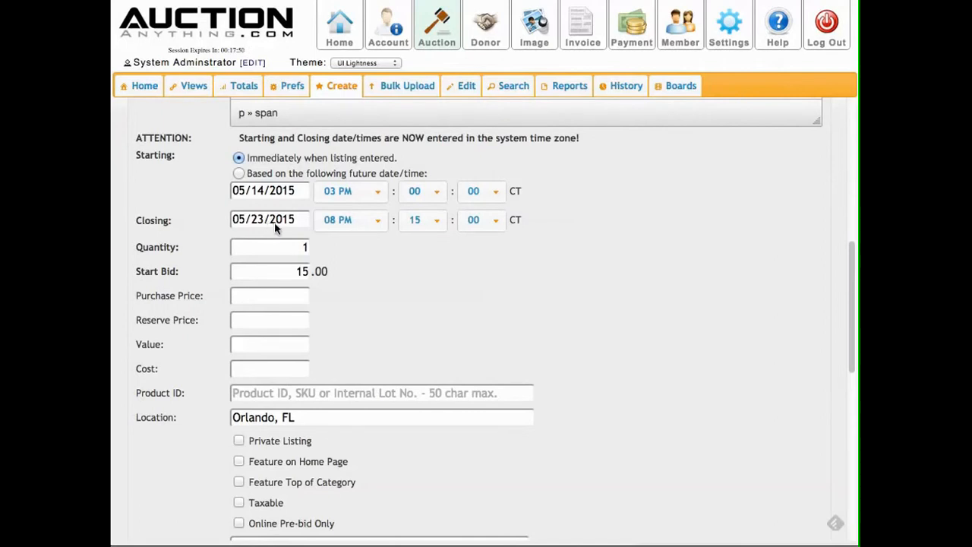
pyautogui.click(306, 248)
pyautogui.press('BackSpace')
pyautogui.write('1')
pyautogui.click(298, 298)
pyautogui.write('35')
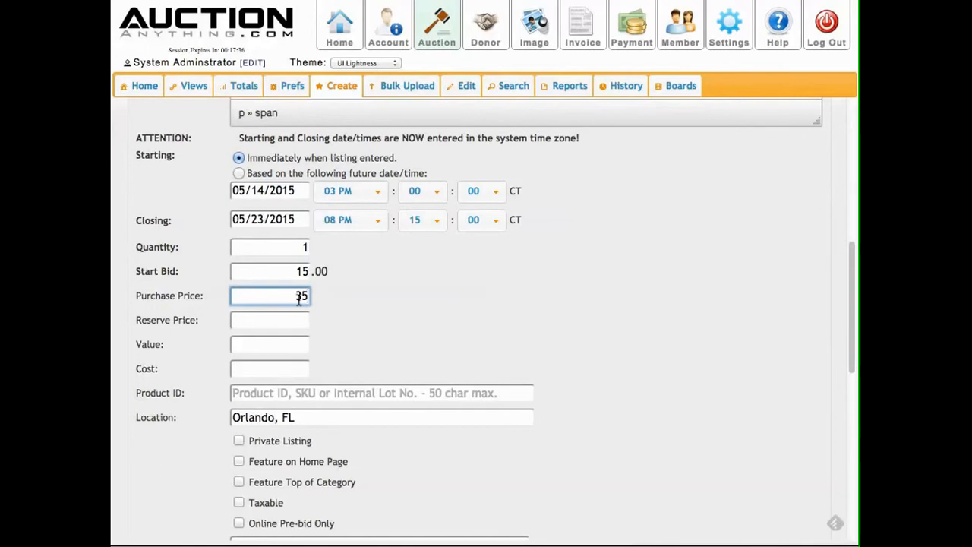
# Enter 59 as the item's value and 15 as its cost
pyautogui.scroll(-1, 371, 309)
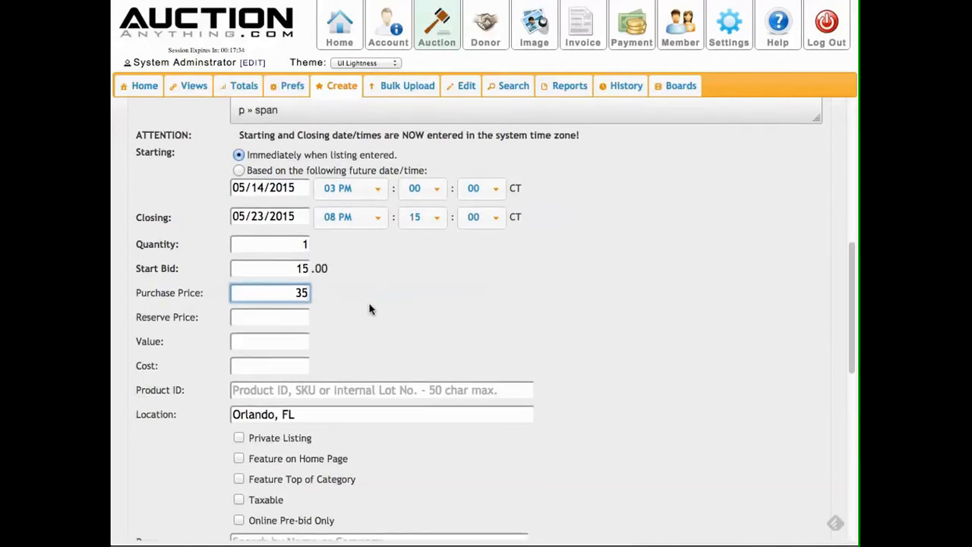
pyautogui.scroll(-5, 370, 309)
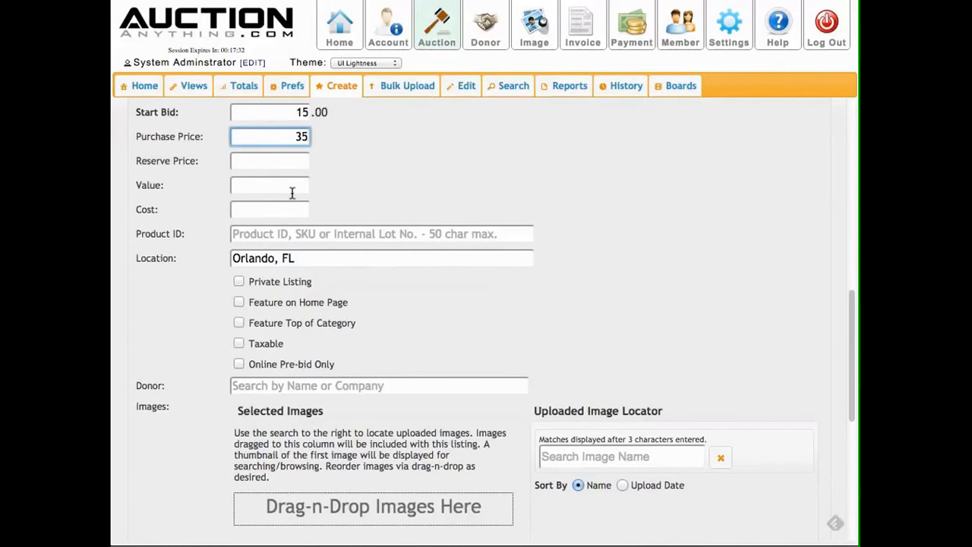
pyautogui.click(291, 184)
pyautogui.write('59')
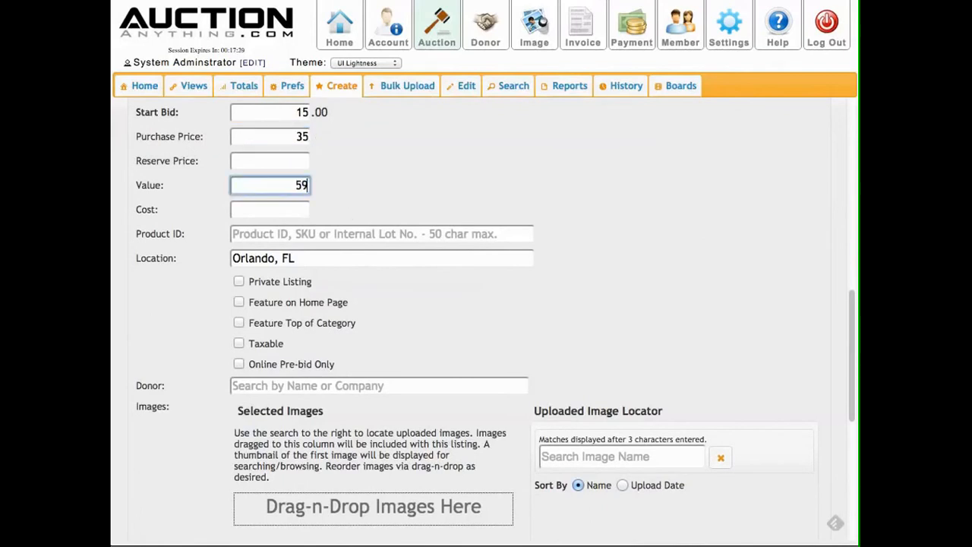
pyautogui.click(289, 206)
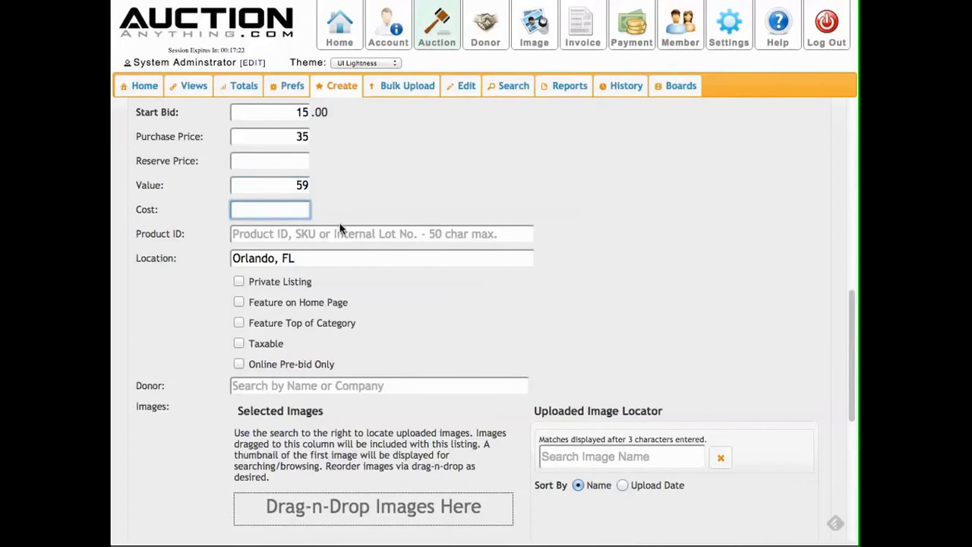
pyautogui.write('15')
# Enter "myprodid123" as the listing's product ID
pyautogui.click(345, 238)
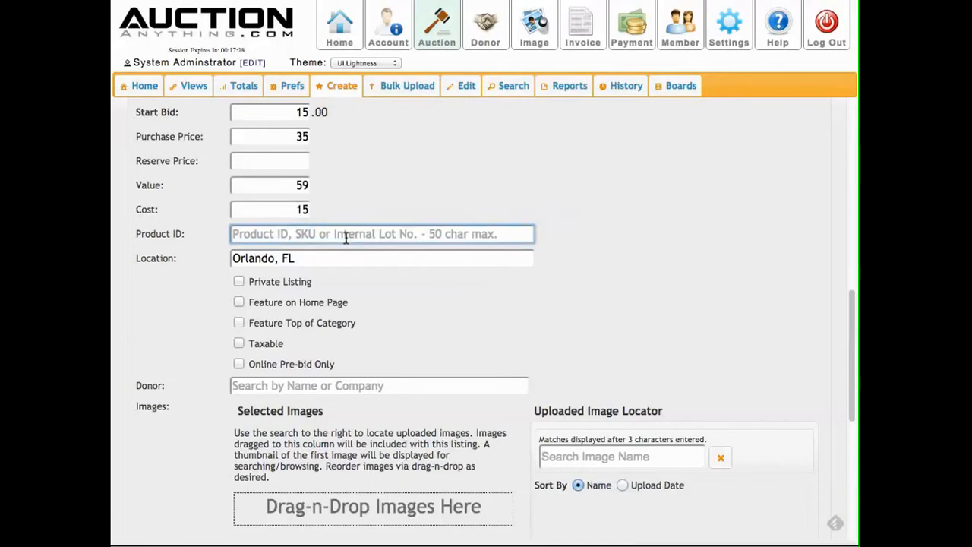
pyautogui.write('myprodid')
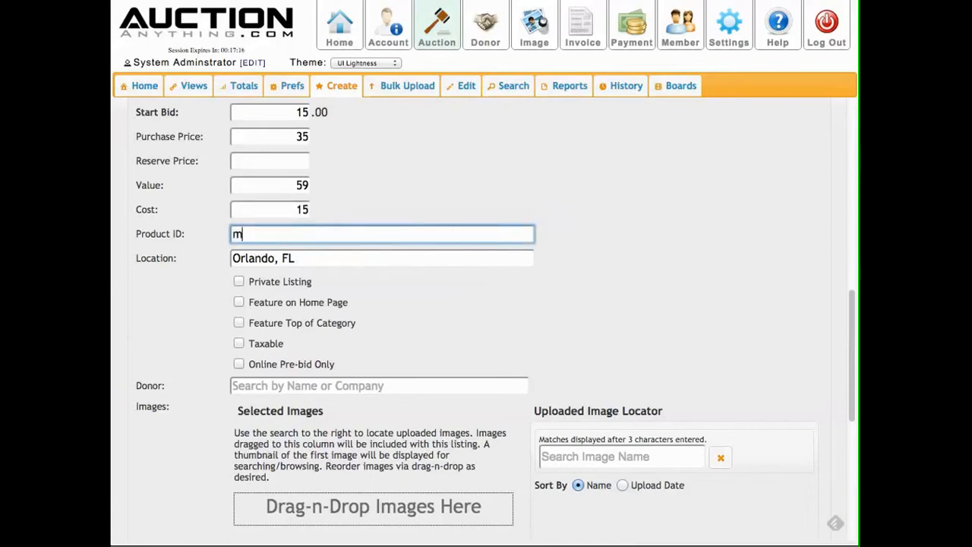
pyautogui.write('123')
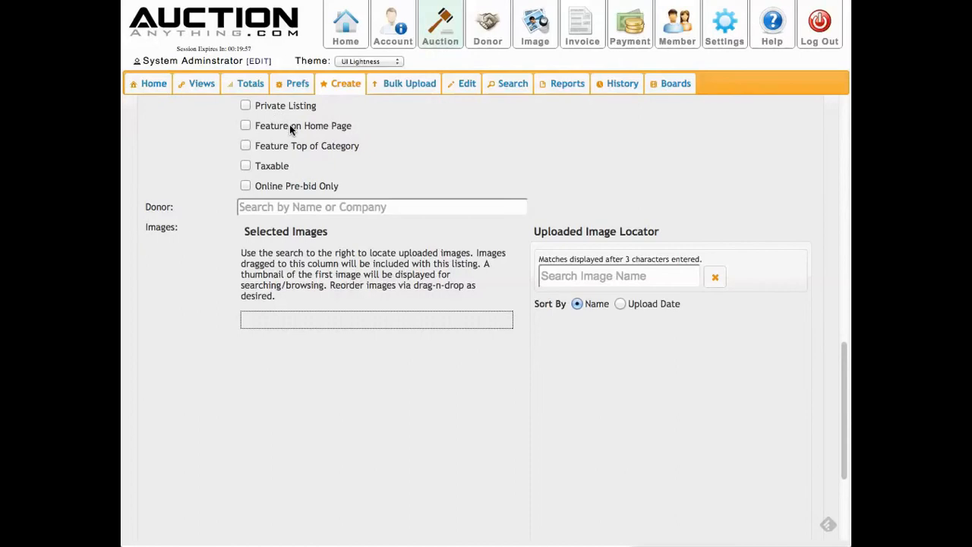
# Feature the listing on the home page and assign the Sample Company #2 donor from a search for "sample"
pyautogui.click(246, 126)
pyautogui.click(311, 207)
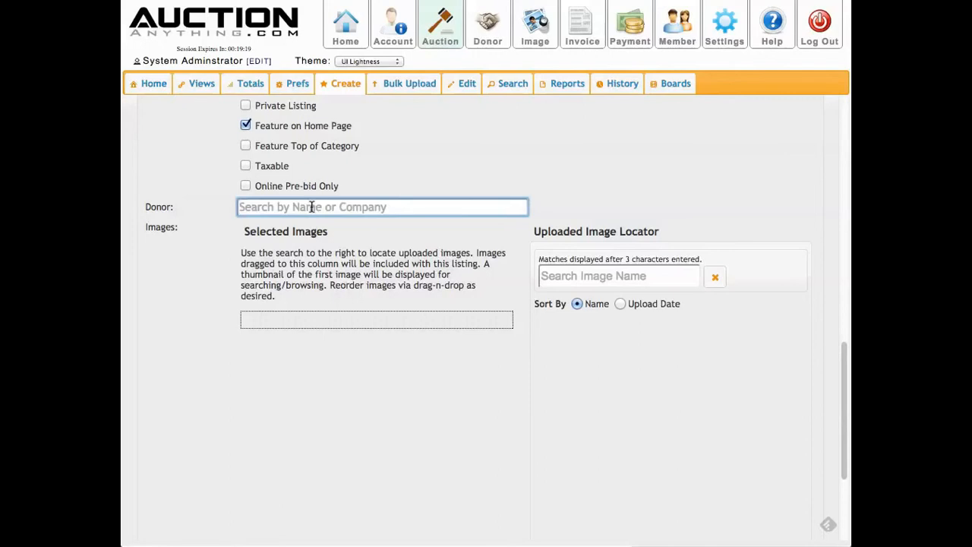
pyautogui.write('sample')
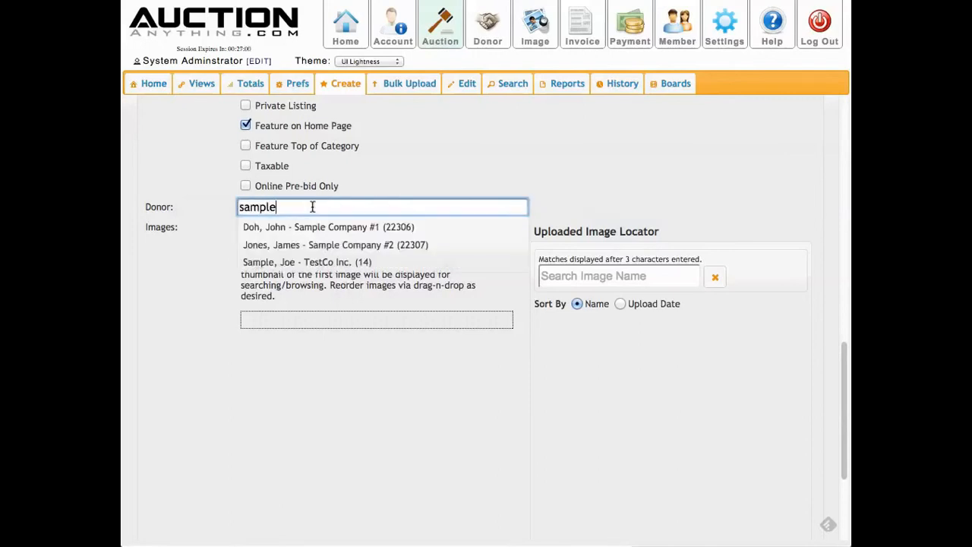
pyautogui.click(322, 250)
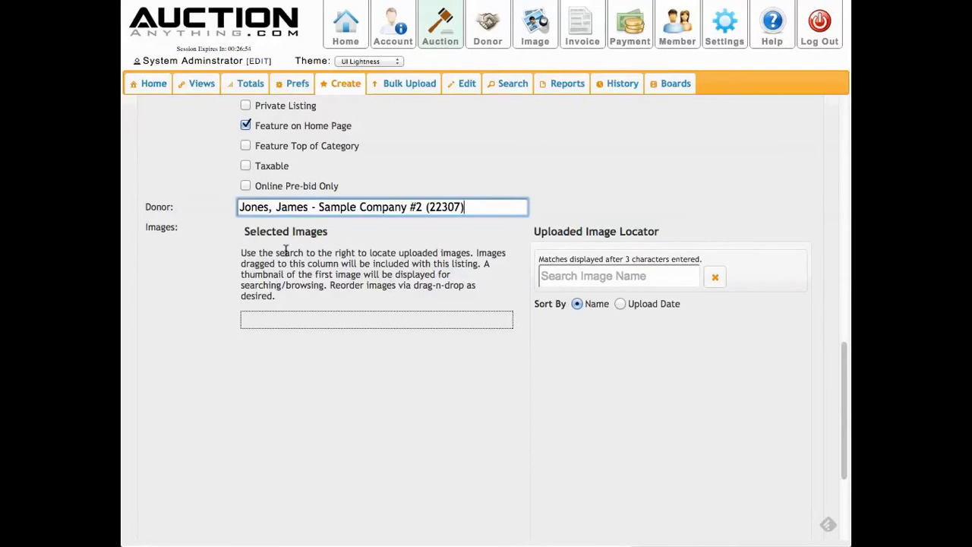
# Search the uploaded images for "abstr"
pyautogui.scroll(-2, 572, 334)
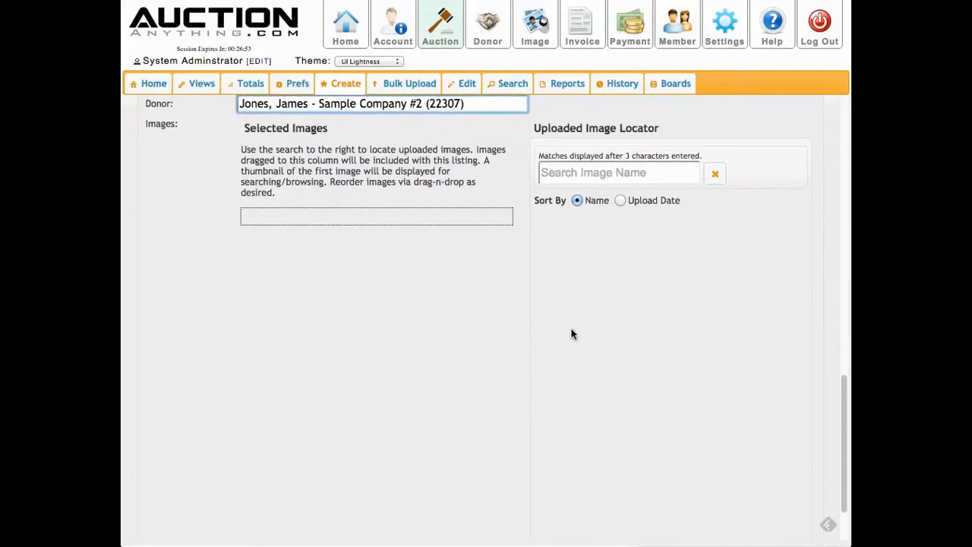
pyautogui.click(580, 170)
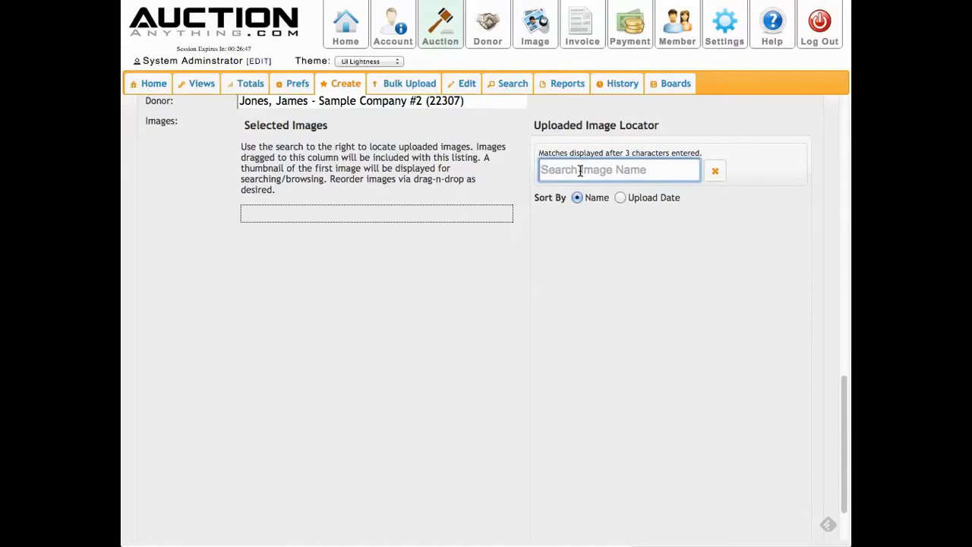
pyautogui.write('abs')
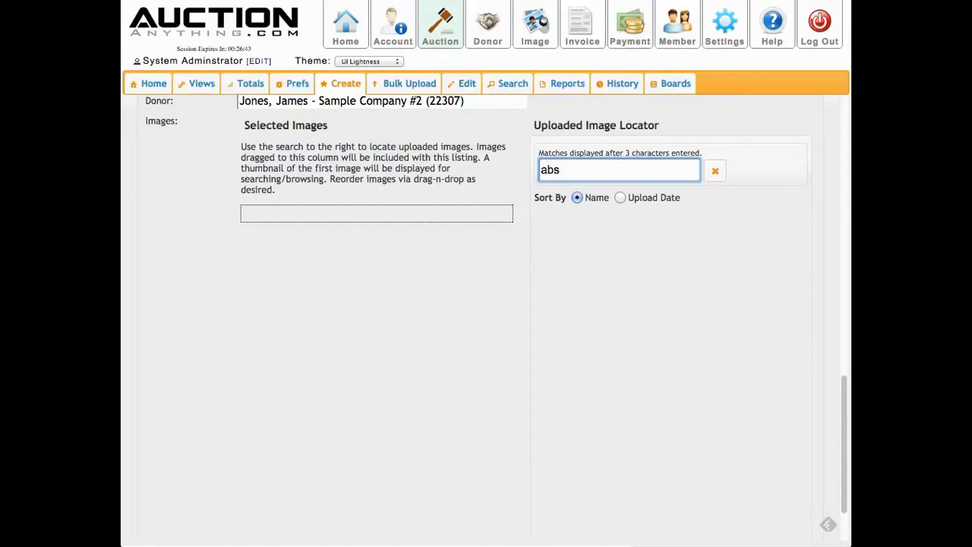
pyautogui.write('tr')
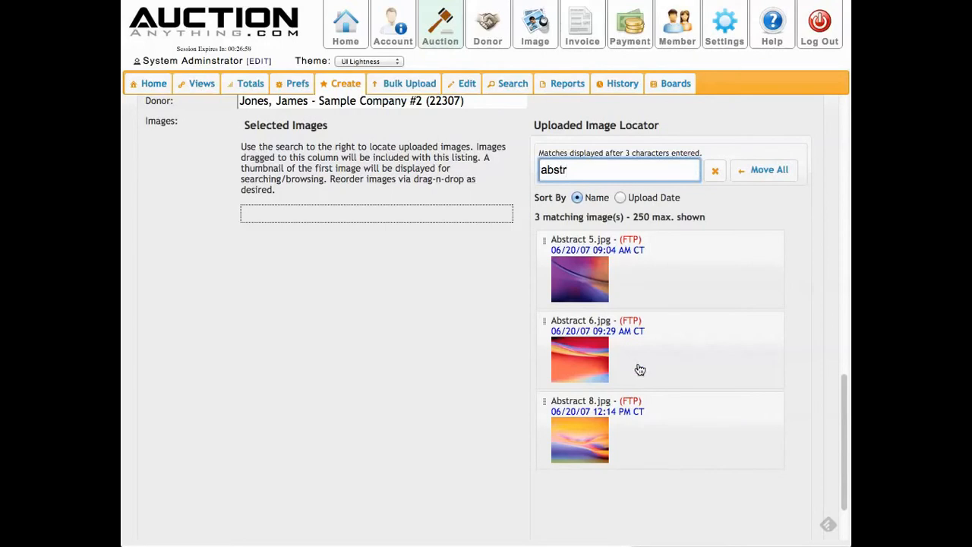
# Add all matching images to the listing at once and clear the selected images again
pyautogui.click(766, 170)
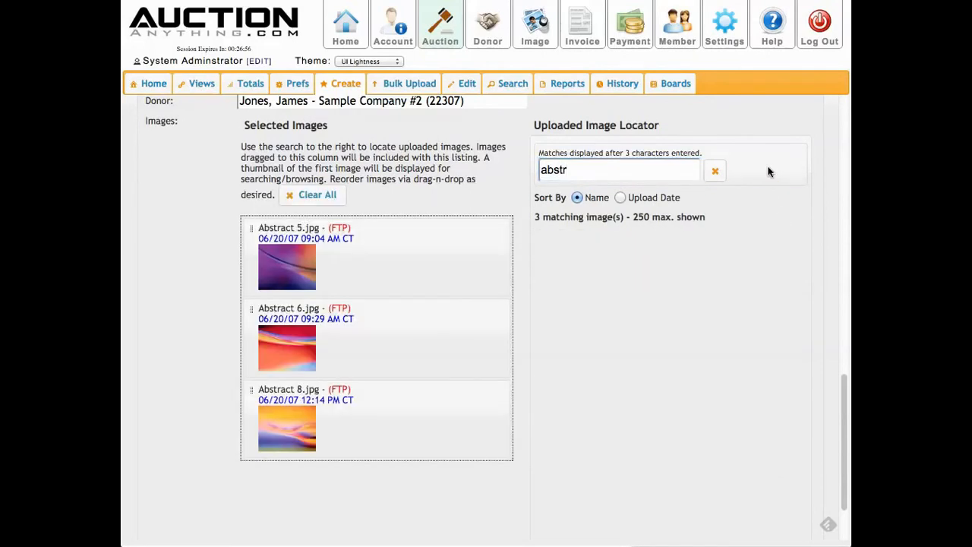
pyautogui.click(310, 197)
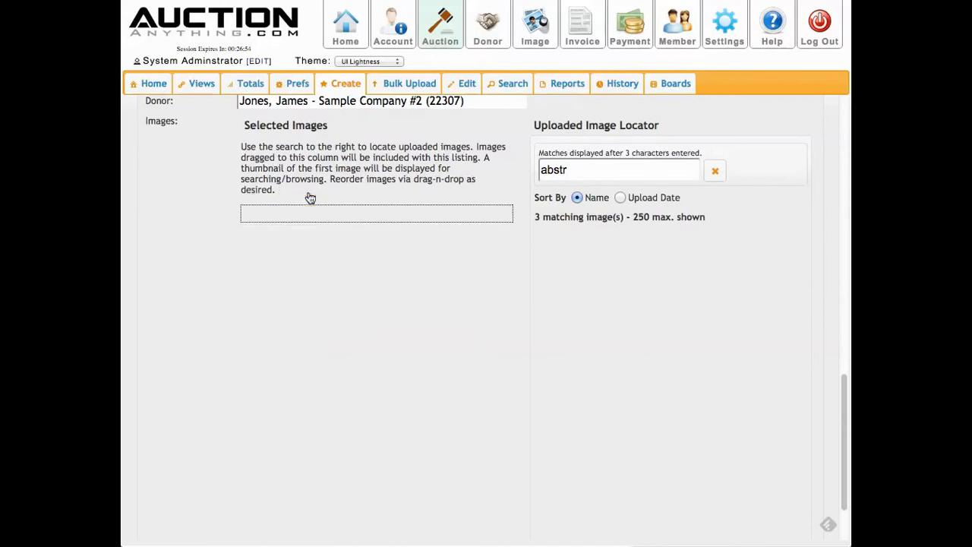
# From an image search for "abstra", add Abstract 8.jpg and Abstract 5.jpg to the listing, in that order
pyautogui.click(630, 170)
pyautogui.write('a')
pyautogui.moveTo(607, 278); pyautogui.dragTo(402, 232)
pyautogui.moveTo(584, 354); pyautogui.dragTo(375, 370)
pyautogui.moveTo(326, 342); pyautogui.dragTo(326, 255)
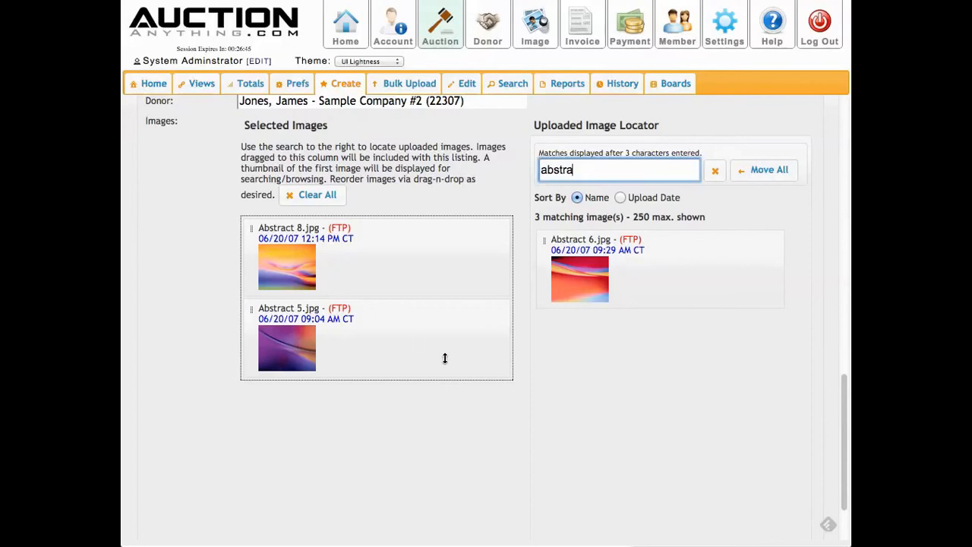
# Save the listing and close the confirmation while keeping the data in the form
pyautogui.scroll(-3, 540, 391)
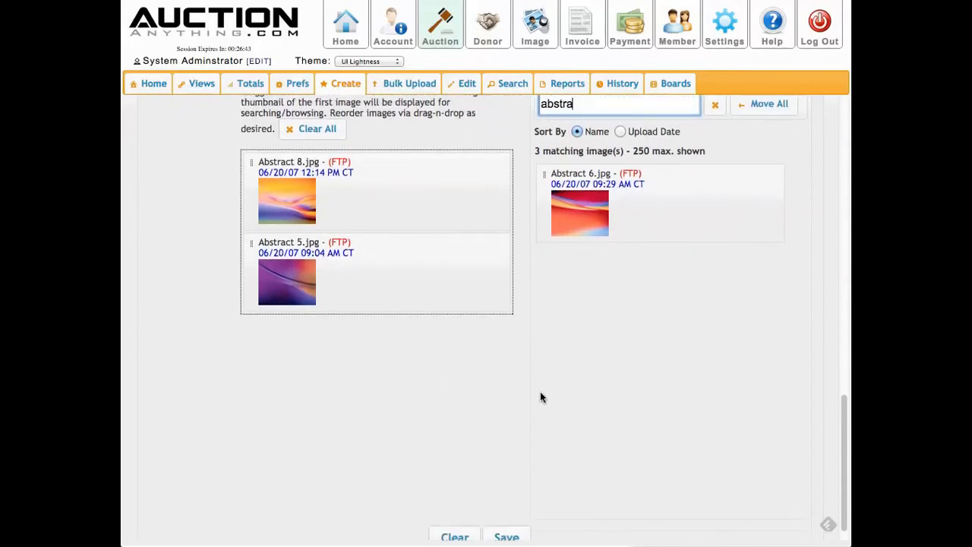
pyautogui.click(506, 518)
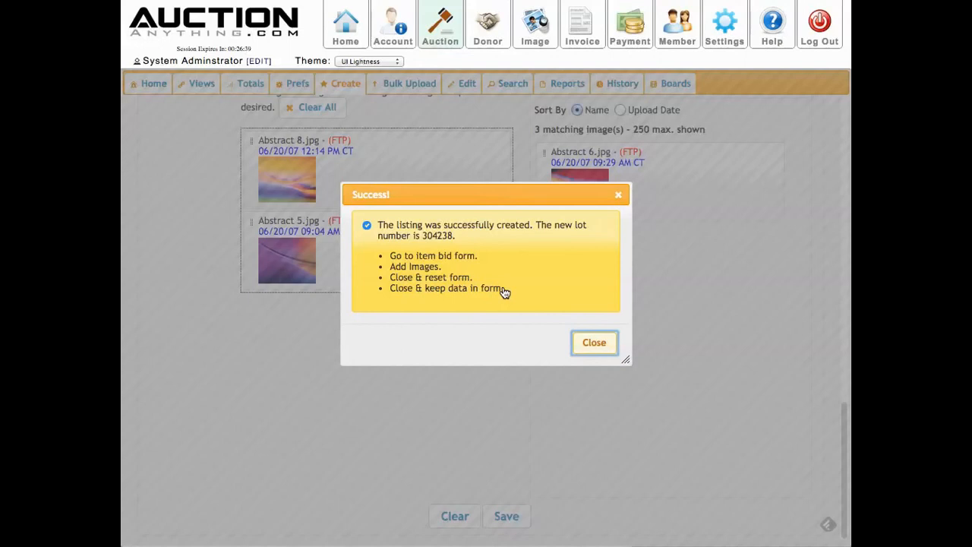
pyautogui.click(456, 288)
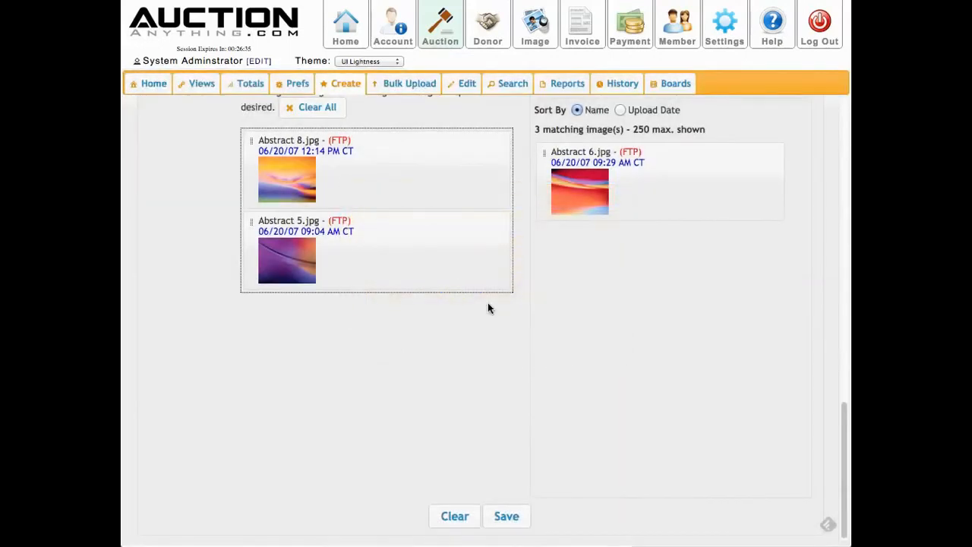
pyautogui.scroll(10, 487, 308)
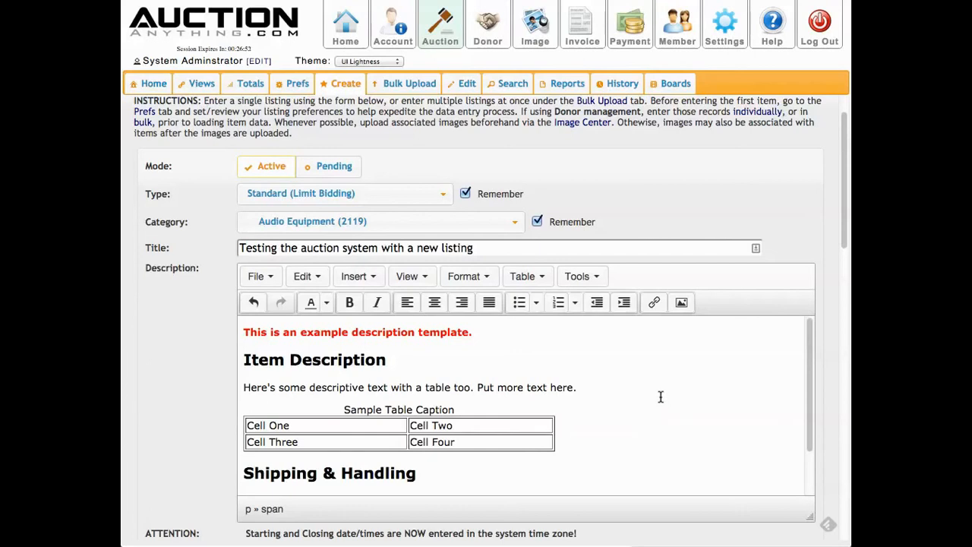
pyautogui.scroll(-3, 660, 396)
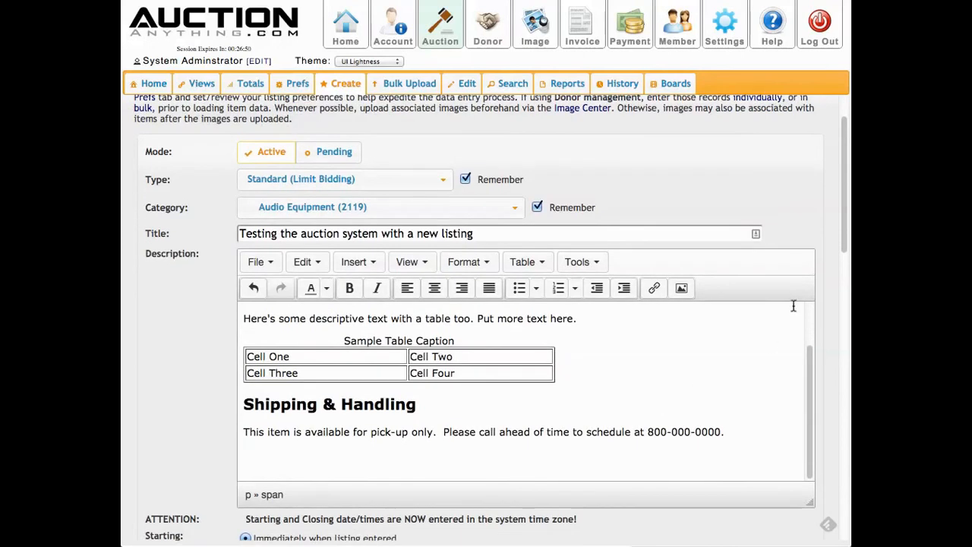
pyautogui.moveTo(843, 211); pyautogui.dragTo(847, 247)
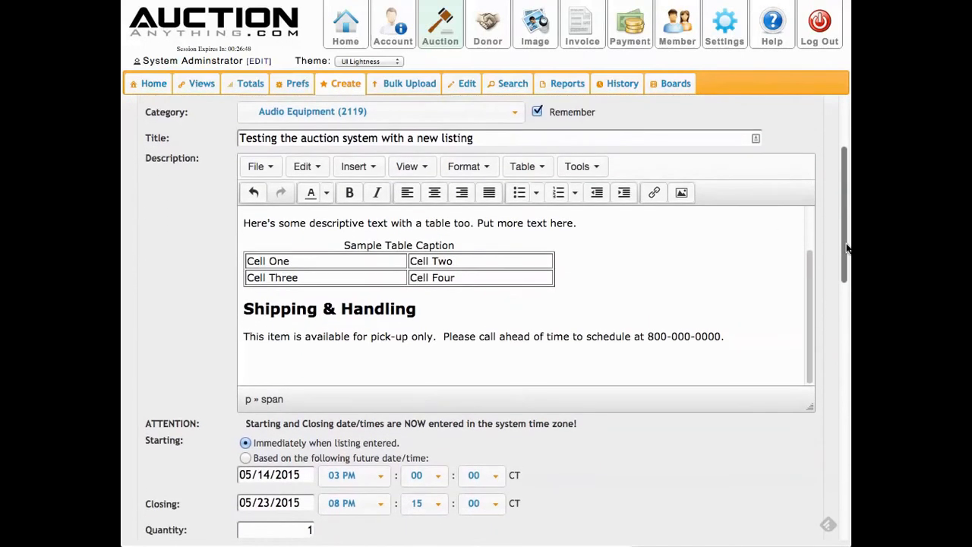
pyautogui.moveTo(847, 248); pyautogui.dragTo(848, 260)
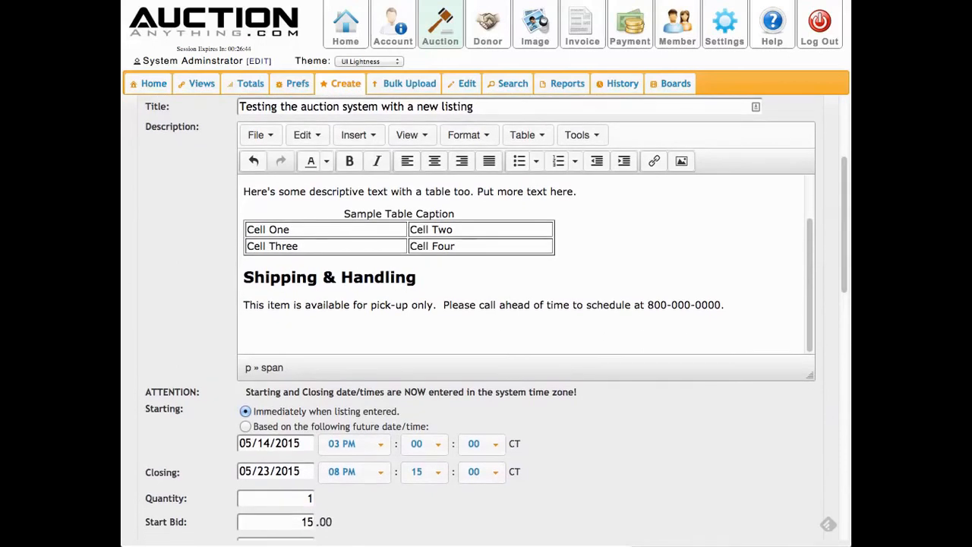